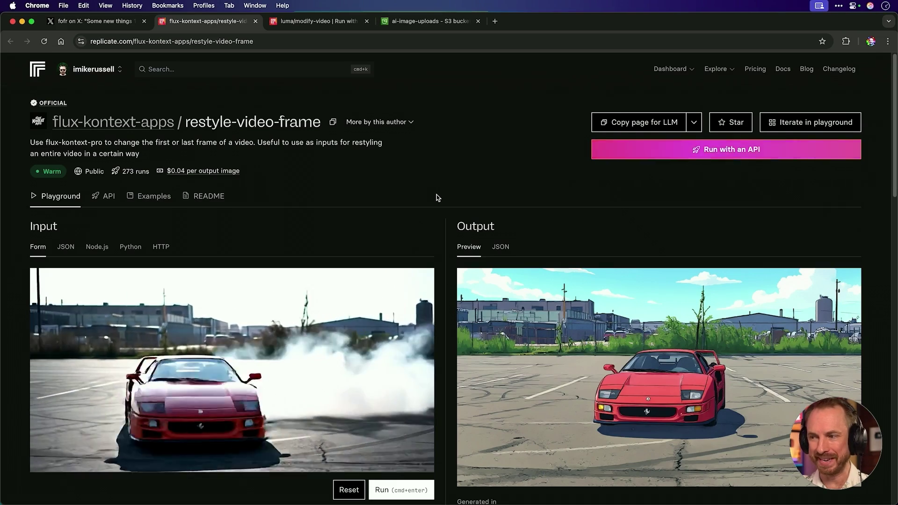
Replace the Ferrari input with intro.mp4 and restyle its first frame with 'make it anime'
scroll(437, 197, down, 5)
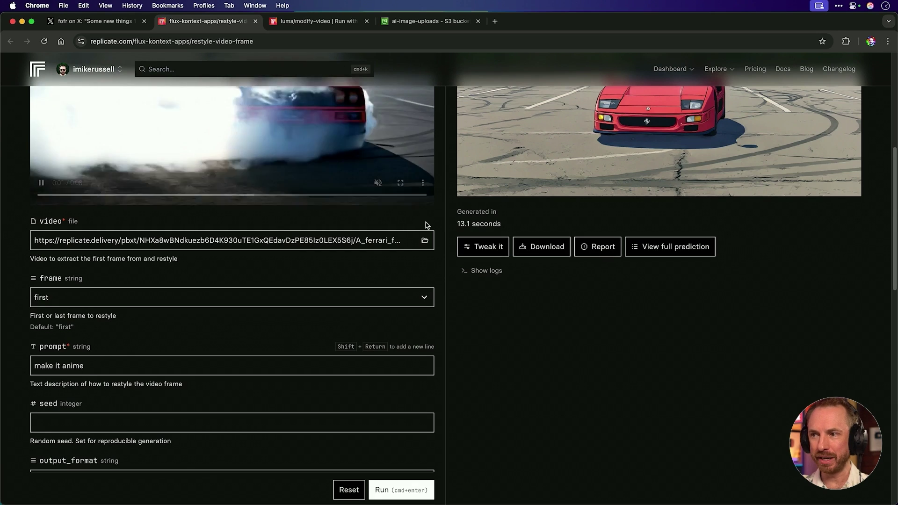
click(419, 242)
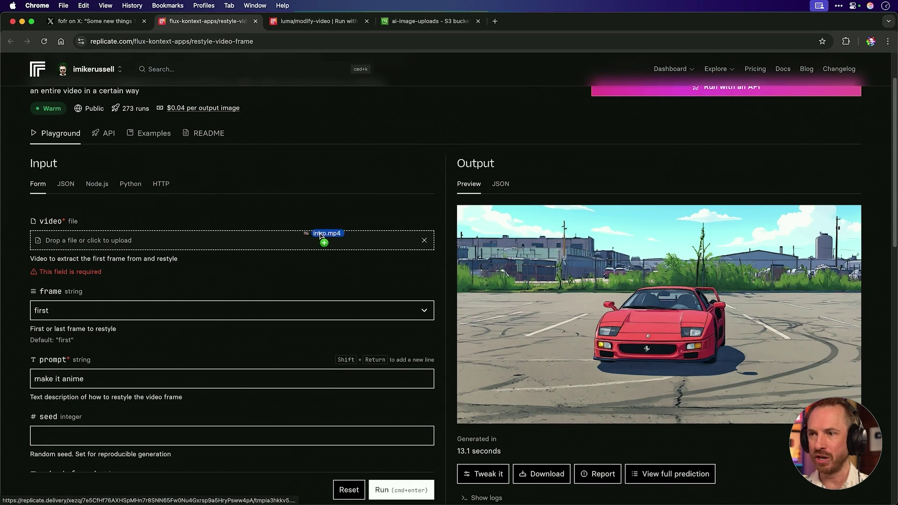
drag(298, 239, 300, 239)
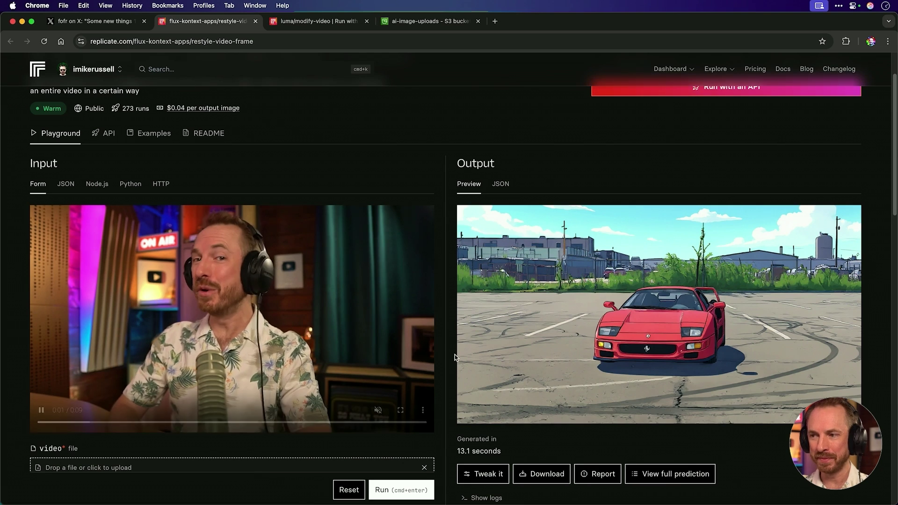
scroll(457, 361, down, 1)
scroll(458, 362, down, 2)
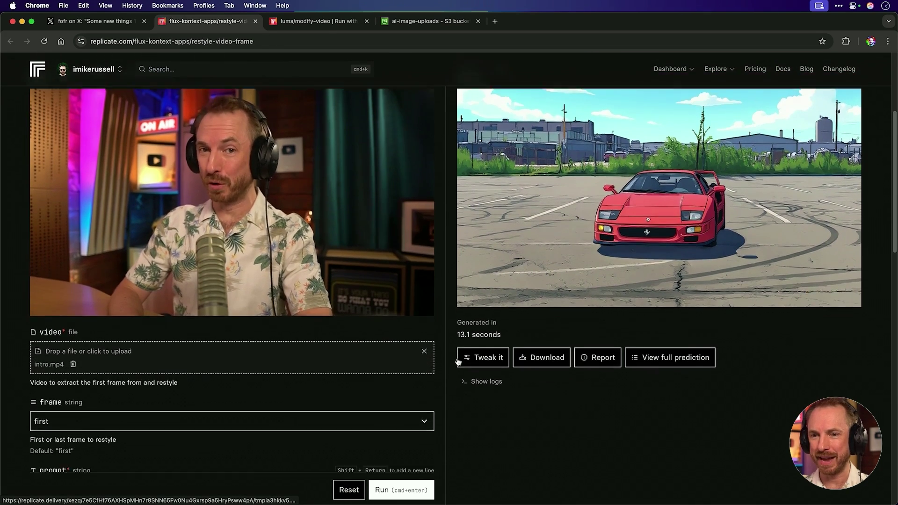
scroll(458, 361, down, 1)
scroll(457, 362, down, 1)
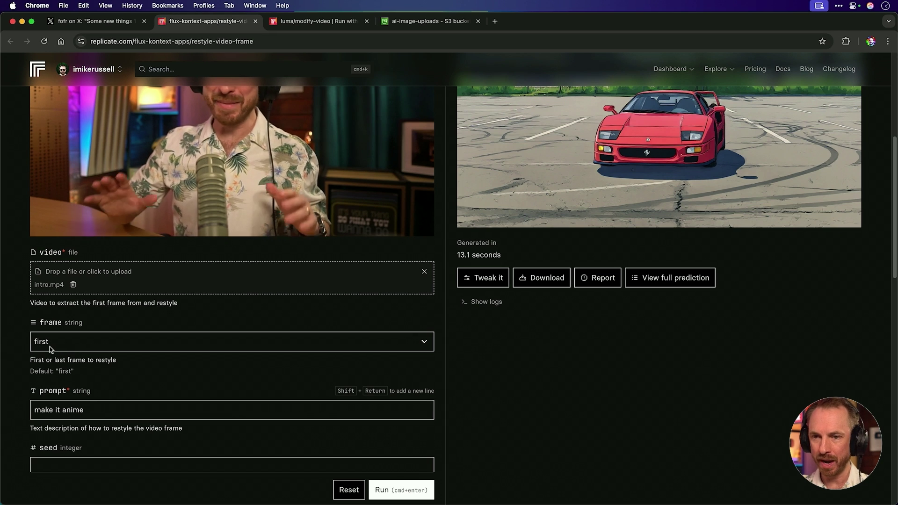
scroll(62, 345, down, 1)
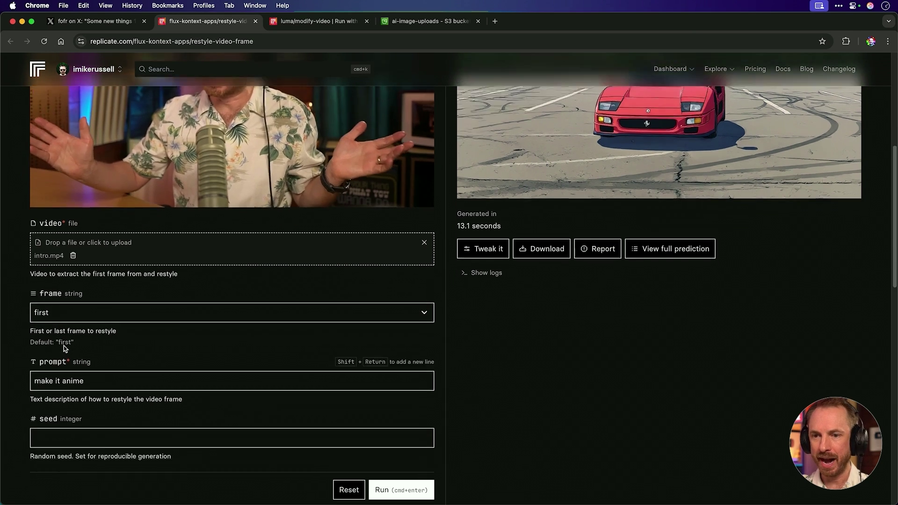
scroll(66, 332, down, 4)
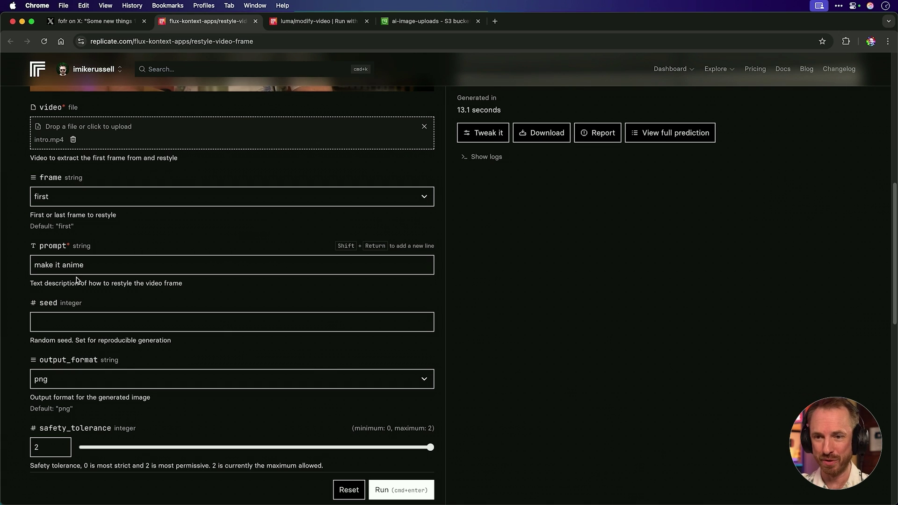
scroll(76, 279, down, 3)
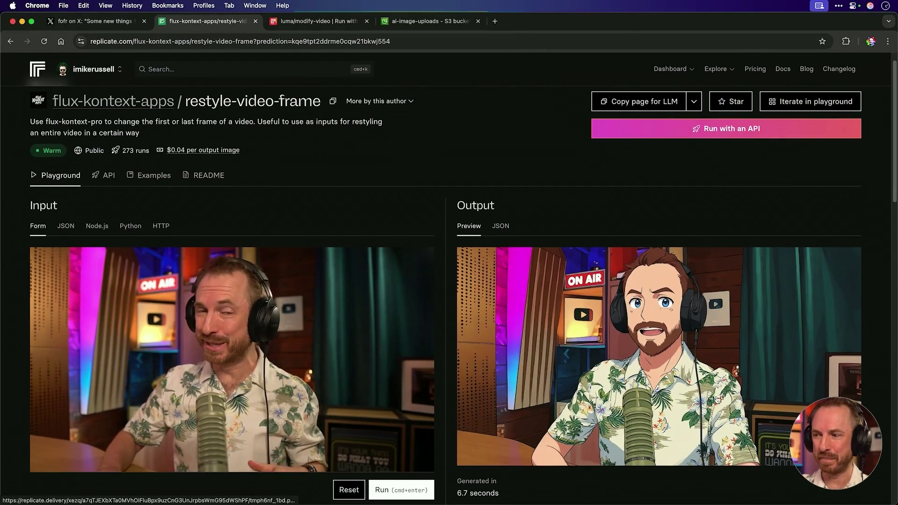
Save the anime output frame image to disk
click(716, 397)
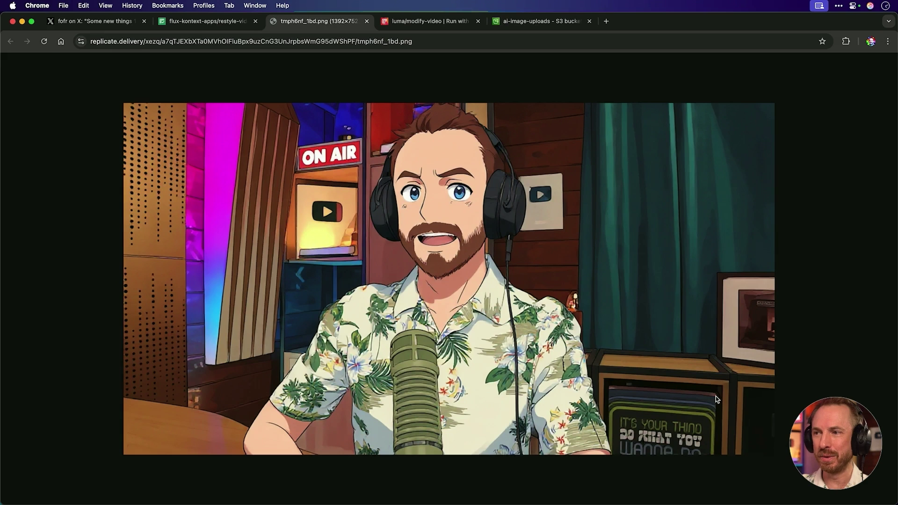
right_click(534, 322)
click(563, 338)
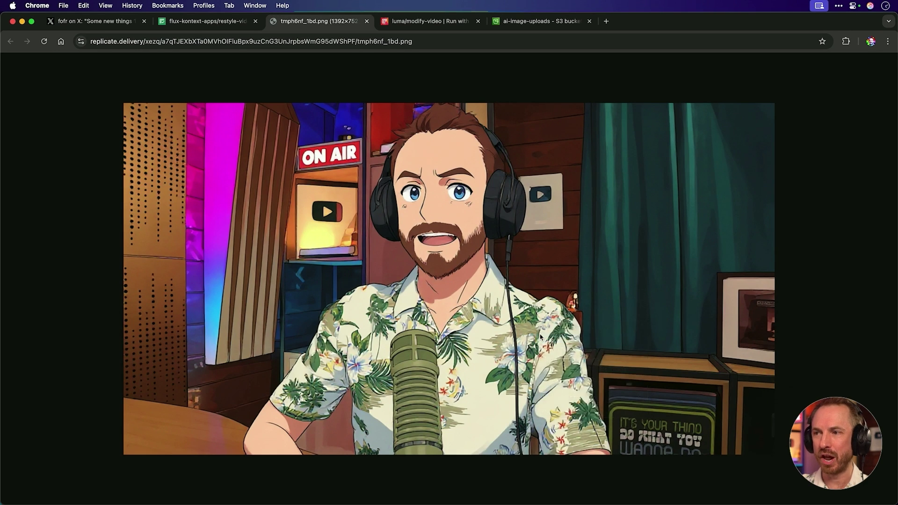
key(Return)
Upload intro.mp4 and the anime frame tmph6nf_1bd.png to the S3 test folder
click(495, 260)
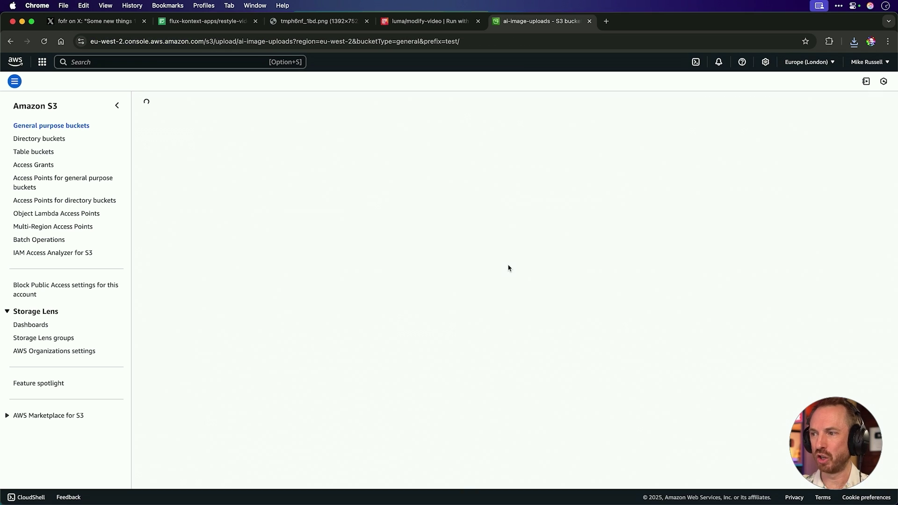
drag(888, 252, 758, 249)
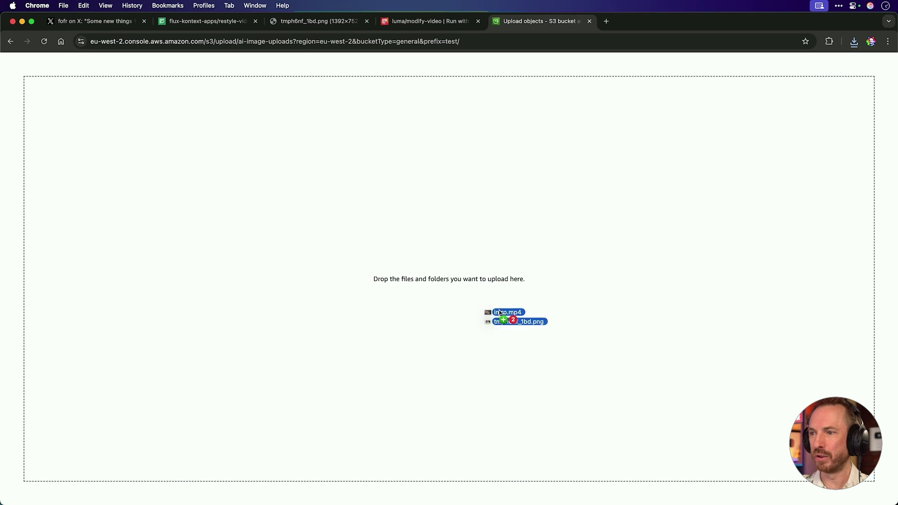
drag(499, 312, 578, 305)
key(ctrl+shift+Tab)
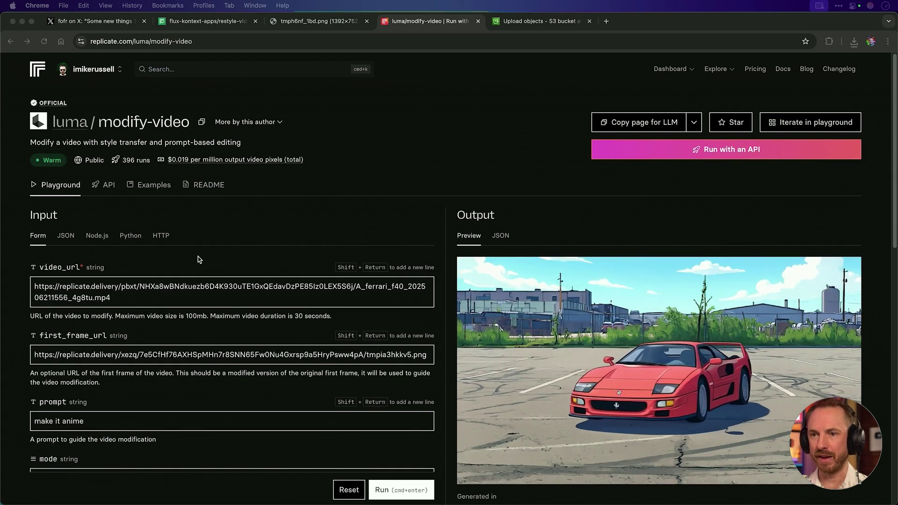
Set video_url and first_frame_url to the CloudFront links for intro.mp4 and tmph6nf_1bd.png
click(172, 296)
key(super+a)
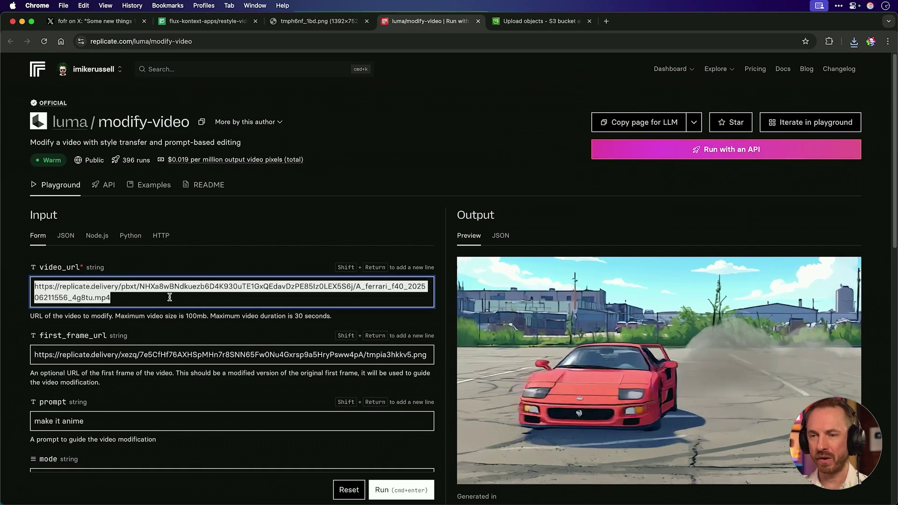
text(https://d3sht5fgknf4mu.cloudfront.net/intro.mp4)
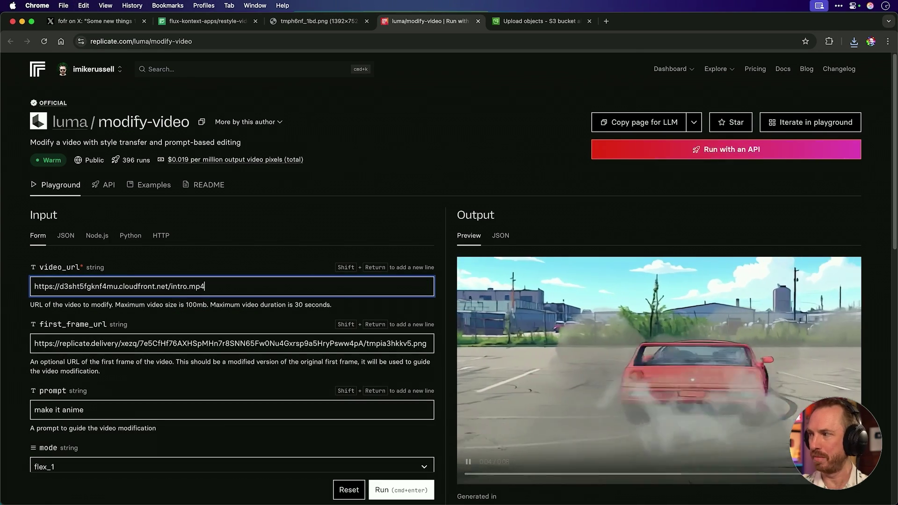
key(Tab)
key(super+a)
text(https://d3sht5fgknf4mu.cloudfront.net/tmph6nf_1bd.png)
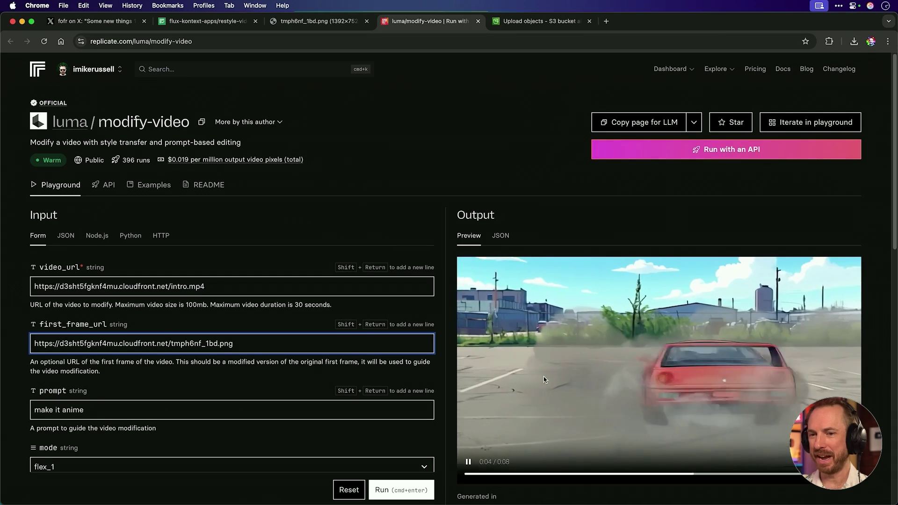
Review the modification modes and keep the mode on flex_1
scroll(181, 408, down, 1)
scroll(181, 407, down, 3)
click(237, 354)
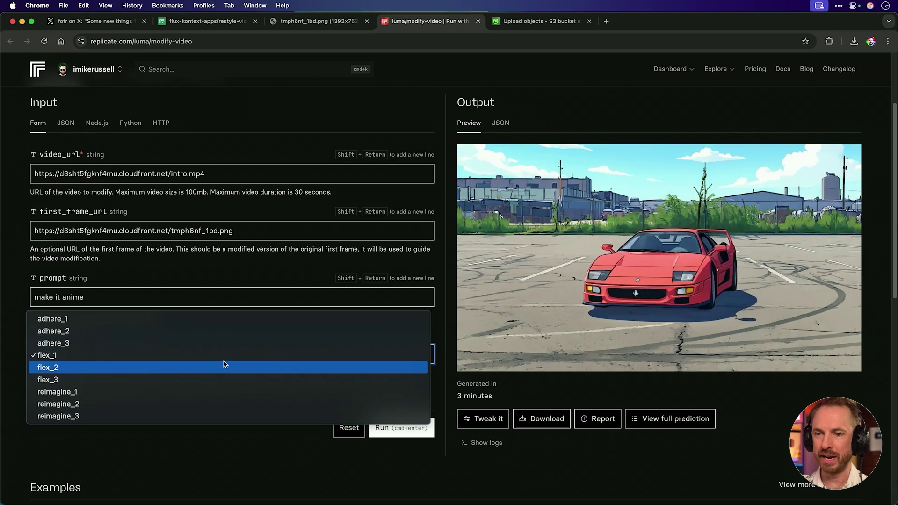
click(238, 435)
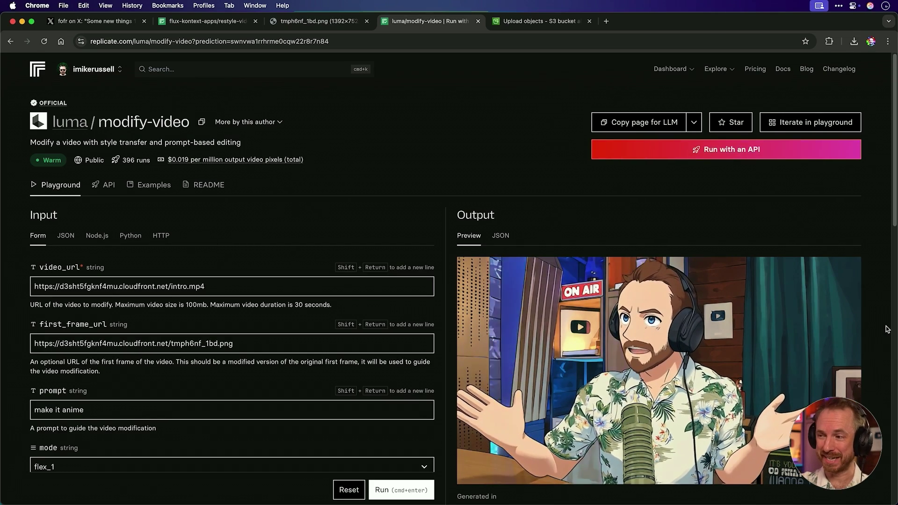
Return to the workflow post on X and highlight the word 'kontext'
key(super+1)
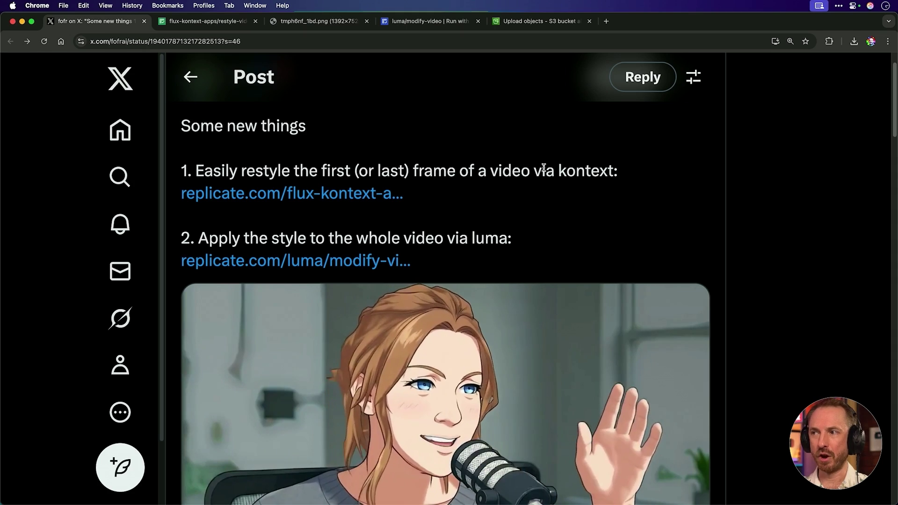
double_click(561, 170)
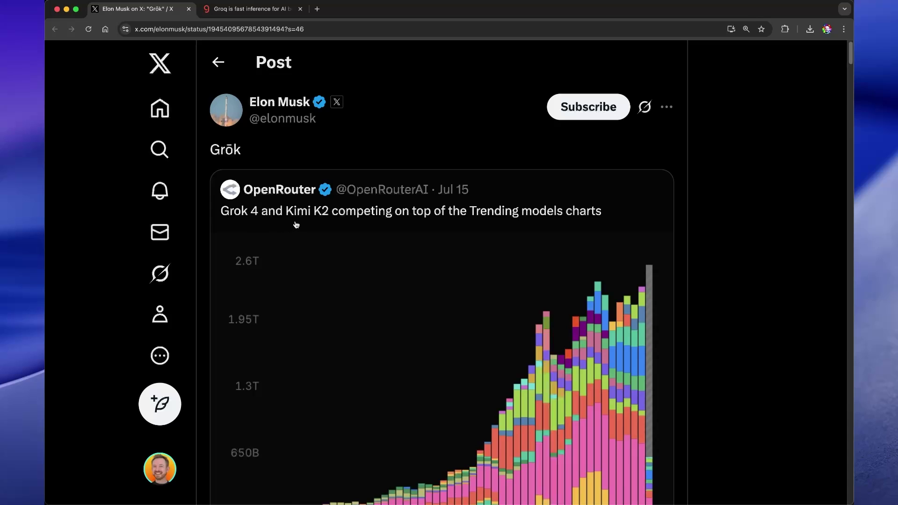
Switch from the Grōk post to the Groq homepage tab
click(279, 14)
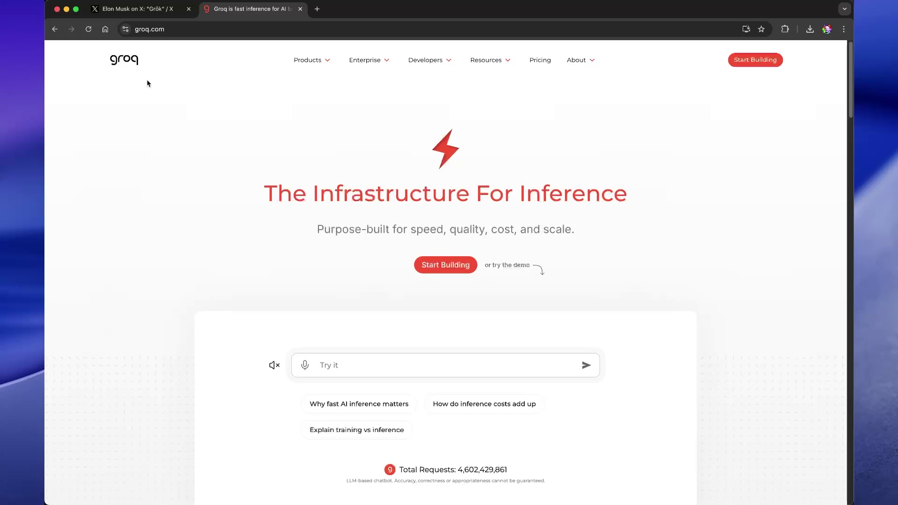
Go to the GroqCloud console via Start Building and begin creating an API key
click(435, 266)
click(631, 104)
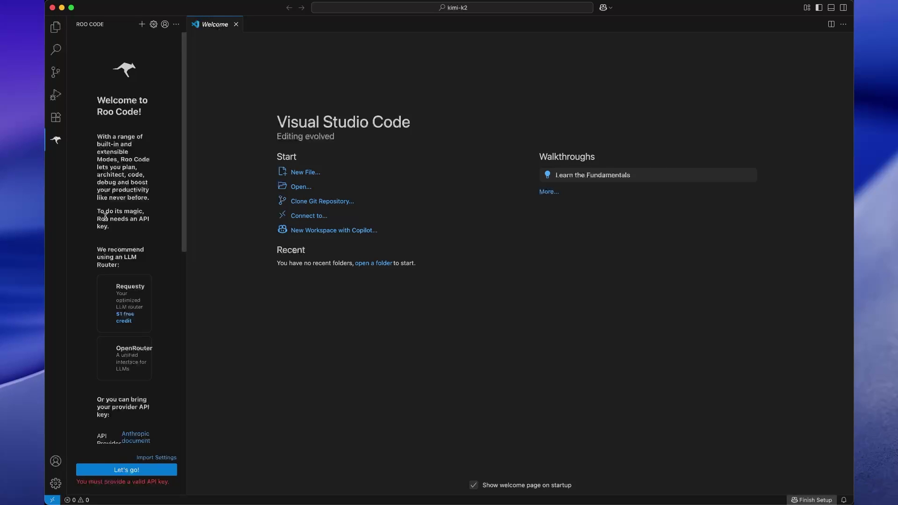
Choose moonshotai/kimi-k2-instruct as Roo Code's Groq model and finish setup
scroll(105, 216, down, 7)
scroll(106, 216, down, 4)
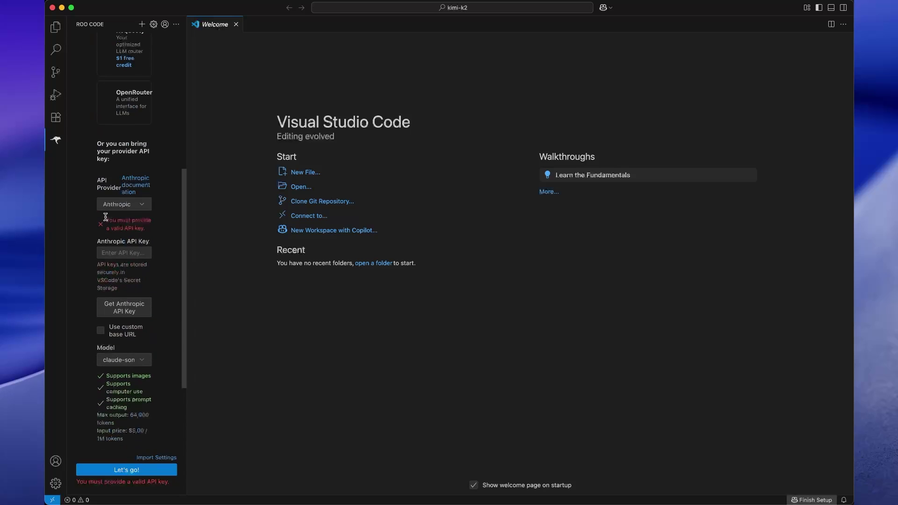
click(122, 356)
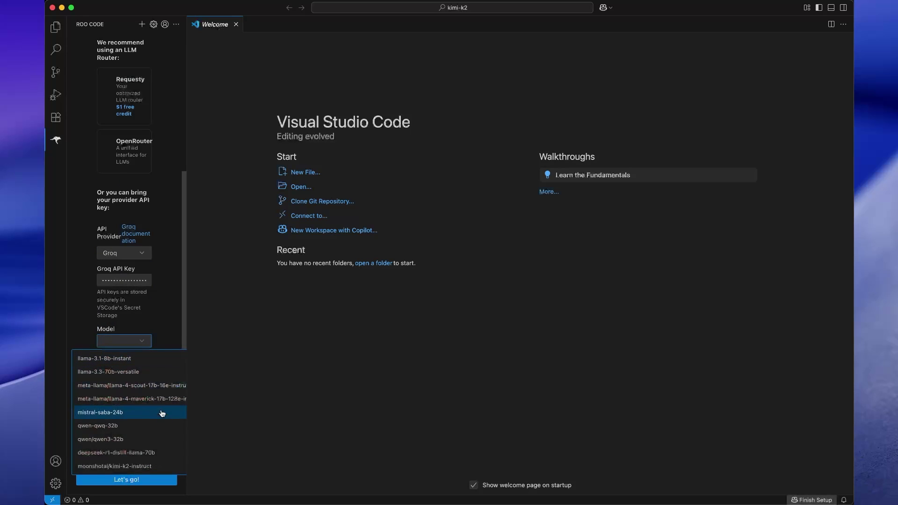
click(145, 468)
click(140, 479)
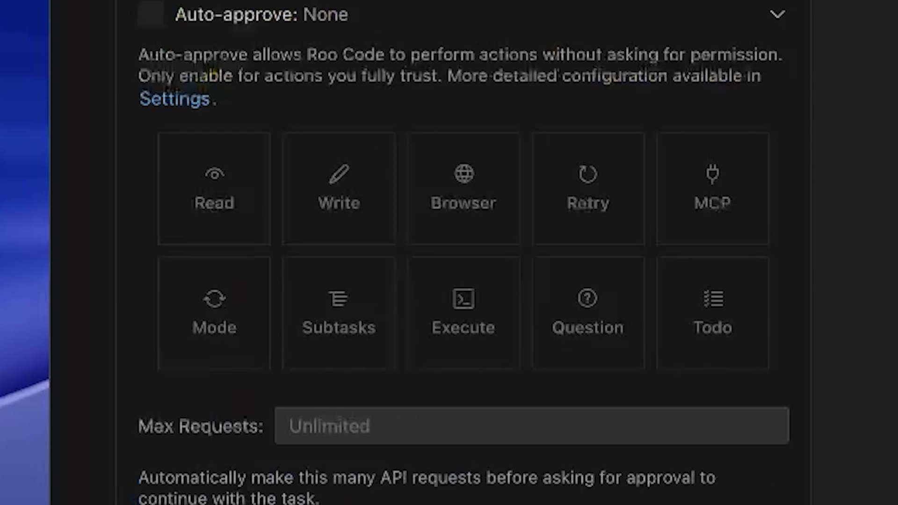
Enable Read, Retry, MCP, Mode, Question and Todo auto-approve, then collapse the options
click(99, 304)
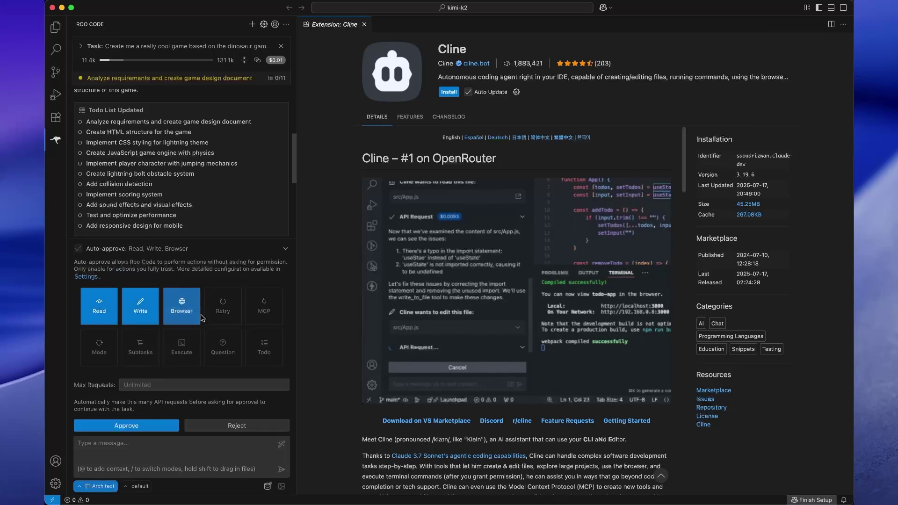
click(222, 306)
click(263, 306)
click(99, 347)
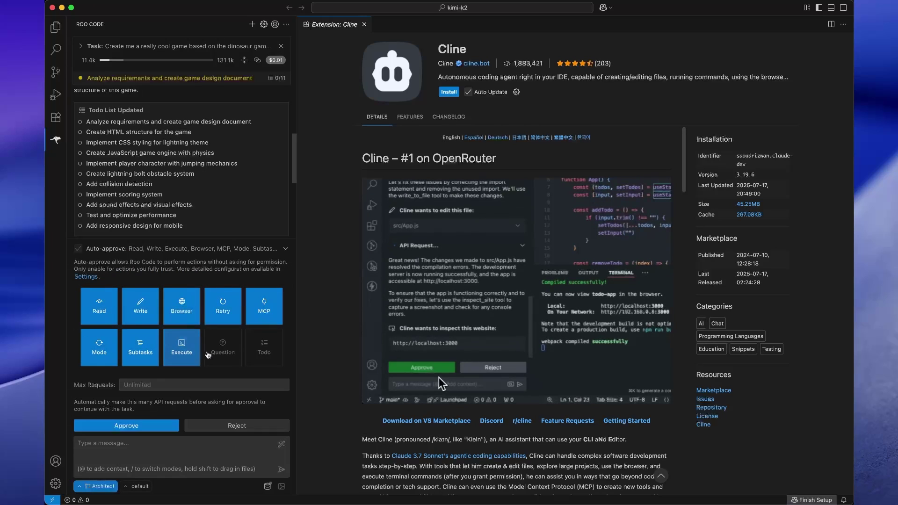
click(223, 348)
click(264, 348)
click(286, 249)
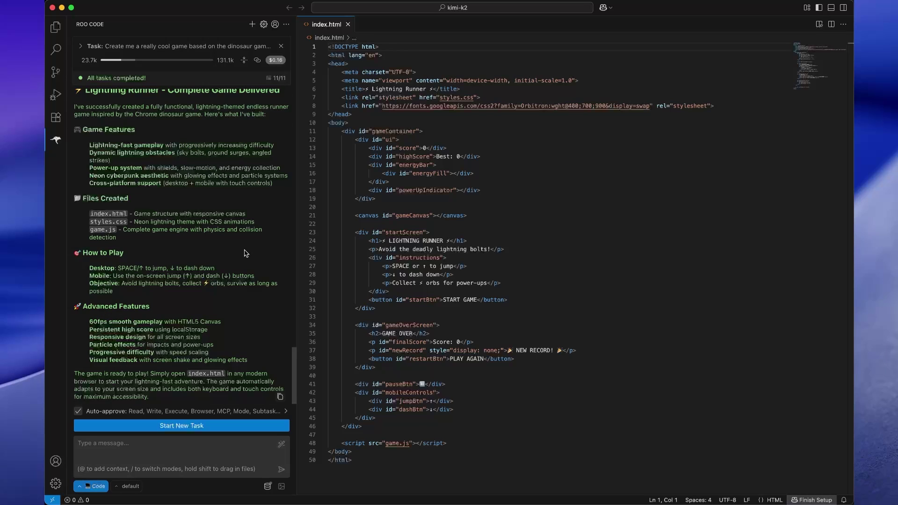
scroll(215, 221, up, 1)
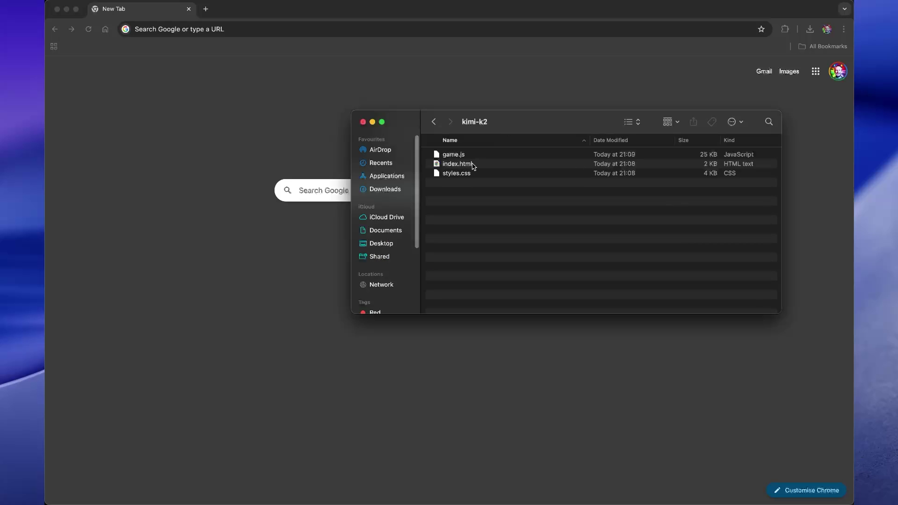
Open index.html in Chrome and play Lightning Runner, jumping with Space until game over
double_click(473, 166)
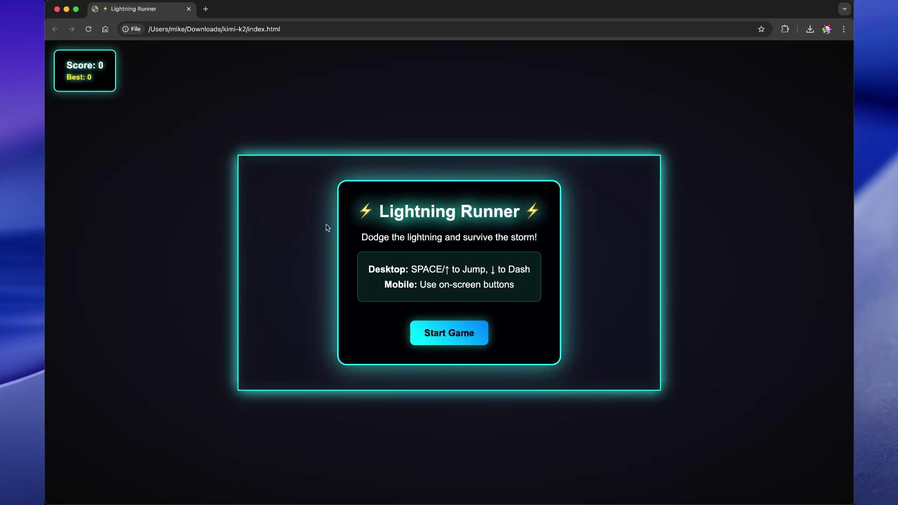
click(449, 337)
key(space)
key(space)
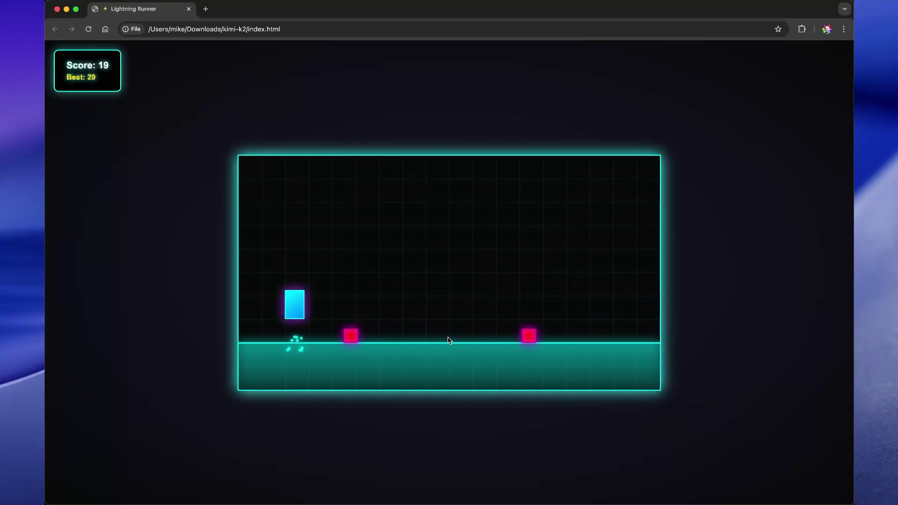
key(space)
key(space)
key(space)
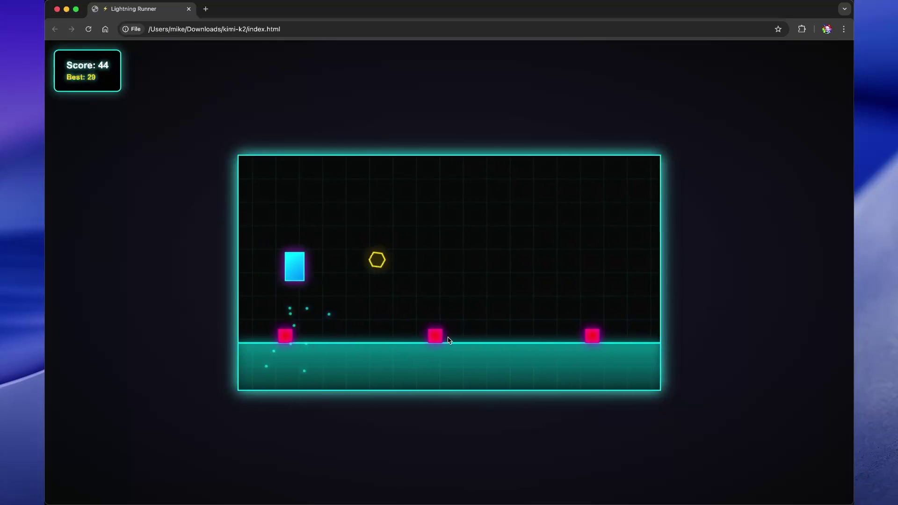
key(space)
key(space)
key(space)
key(space)
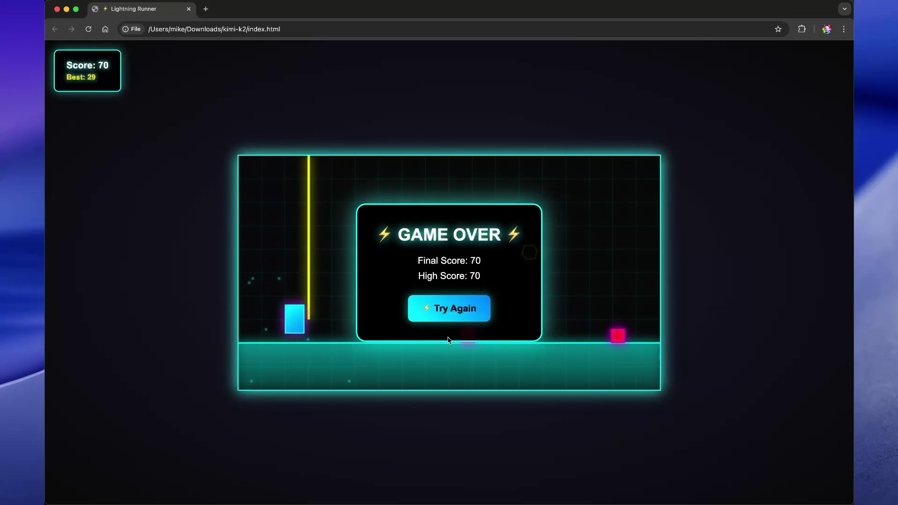
key(super+Tab)
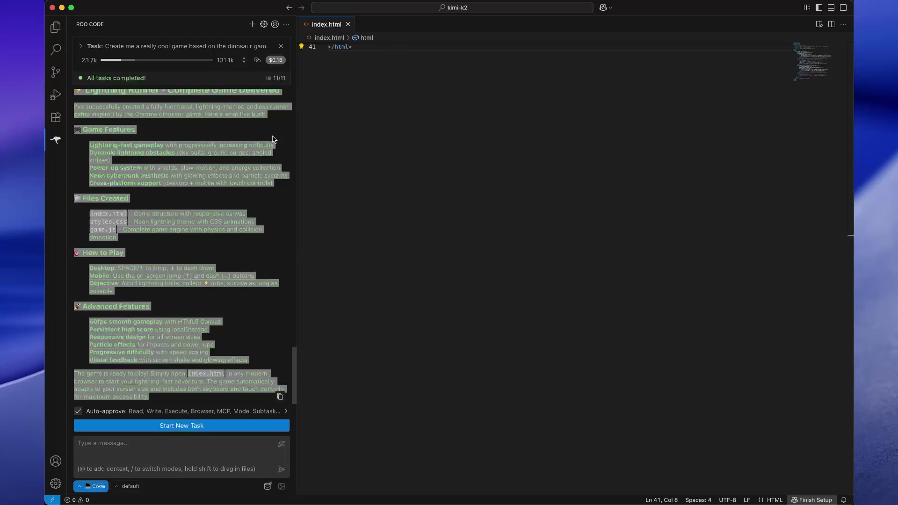
Clear the selection in Roo Code's task summary to view the $0.16 cost
click(273, 80)
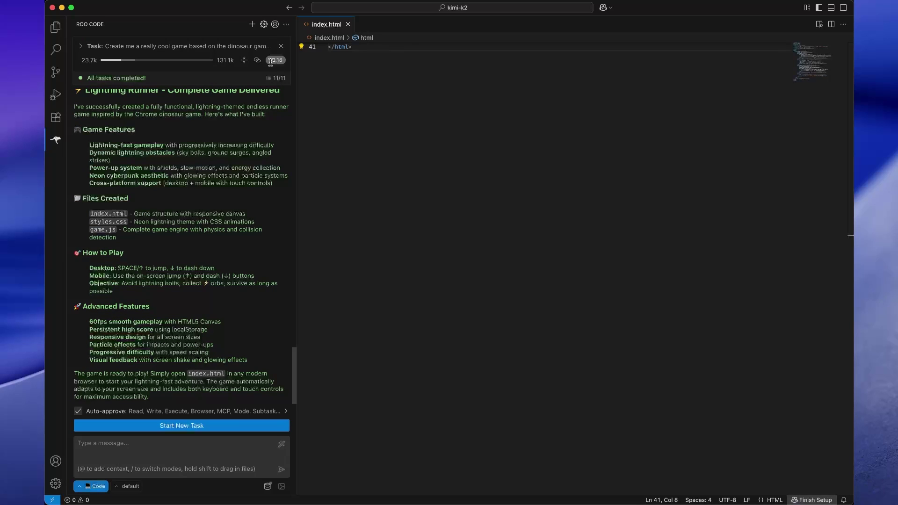